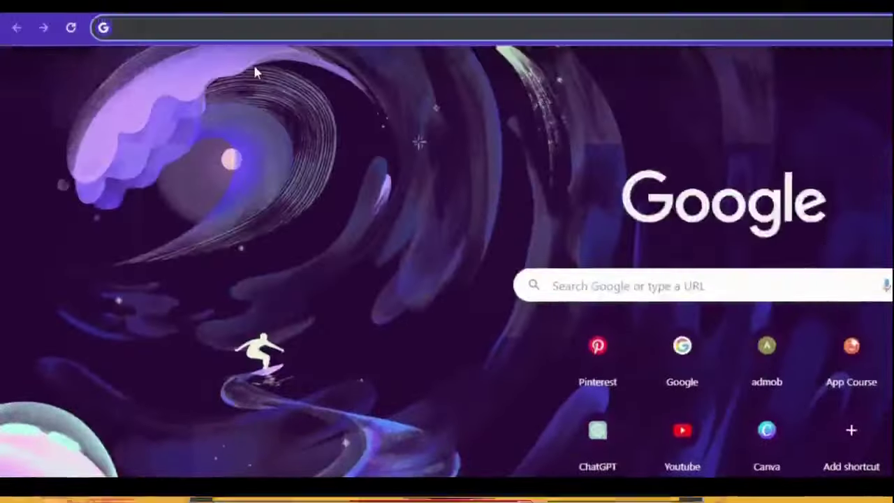
- Load vizard.ai in Chrome and bring up its sign-up form
text(vizard.ai)
key(Return)
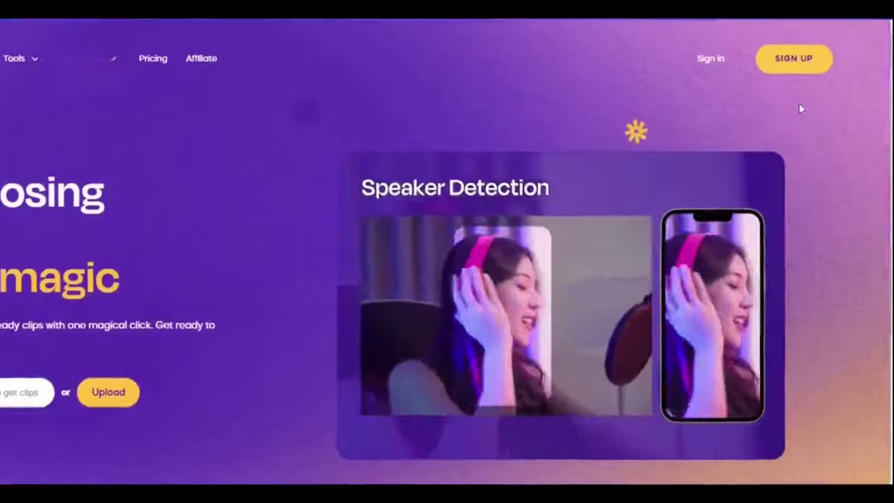
click(818, 63)
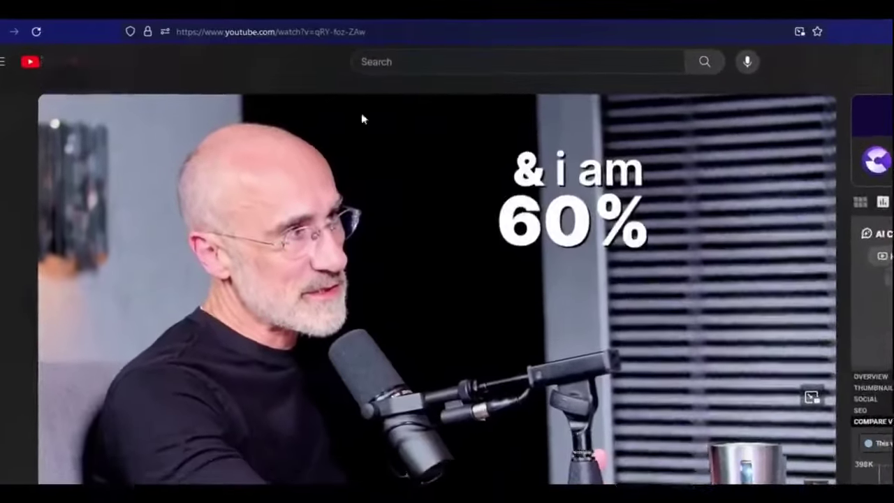
- Submit the copied YouTube podcast link via Upload from link with a 30s-60s clip length
click(314, 31)
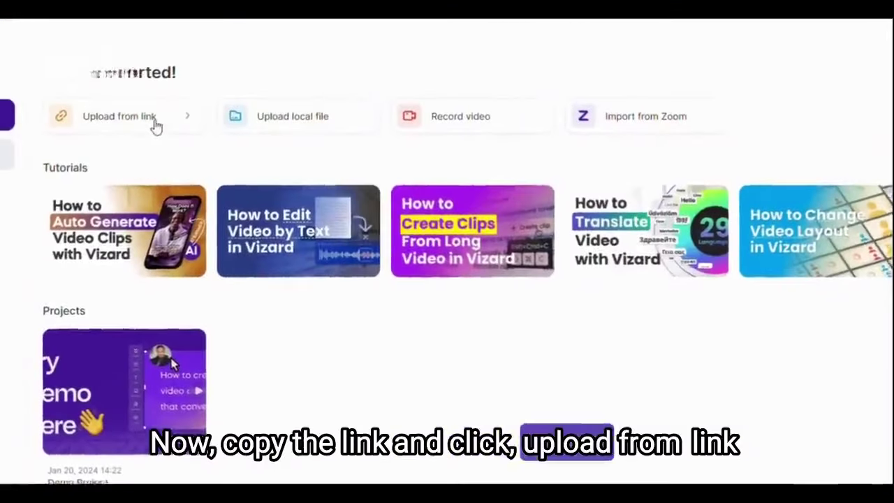
click(179, 124)
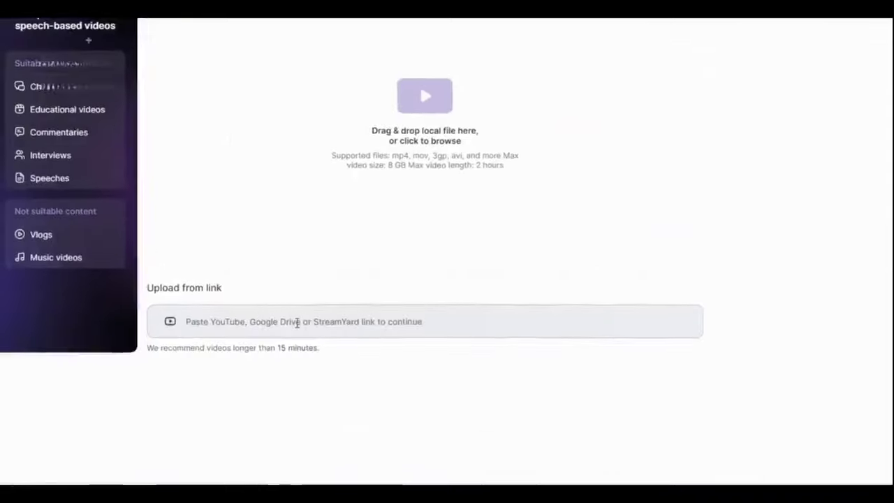
text(https://youtu.be/qRY-foz-ZAw?si=kaJEr8UBBuFreoHB)
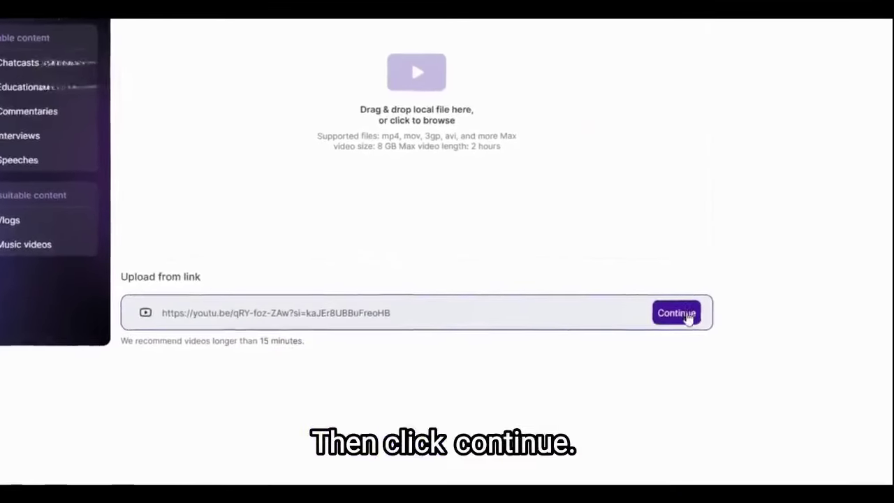
click(680, 321)
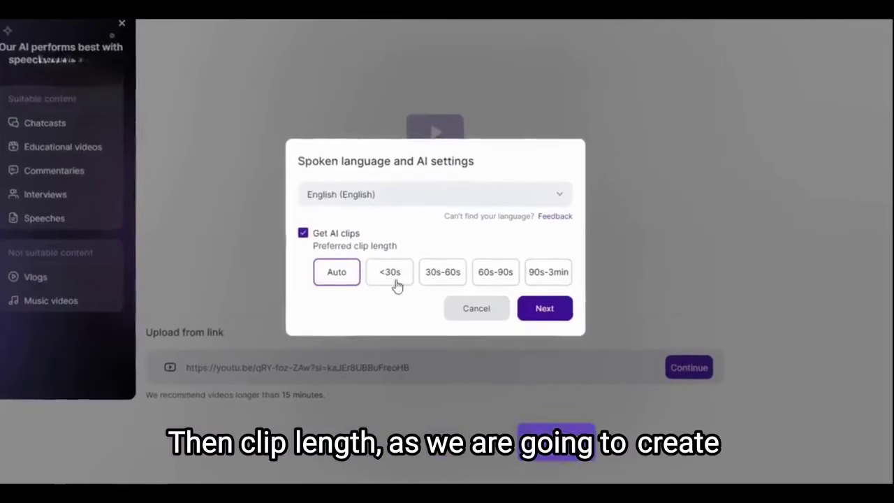
click(435, 277)
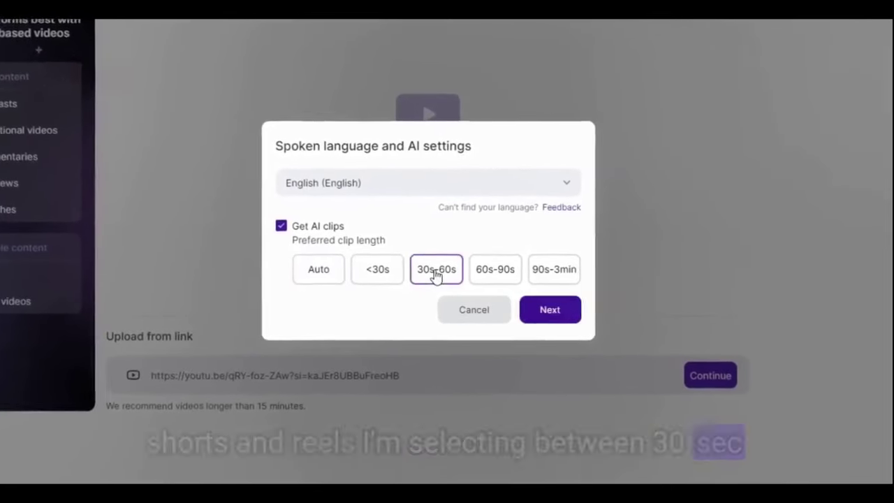
click(544, 312)
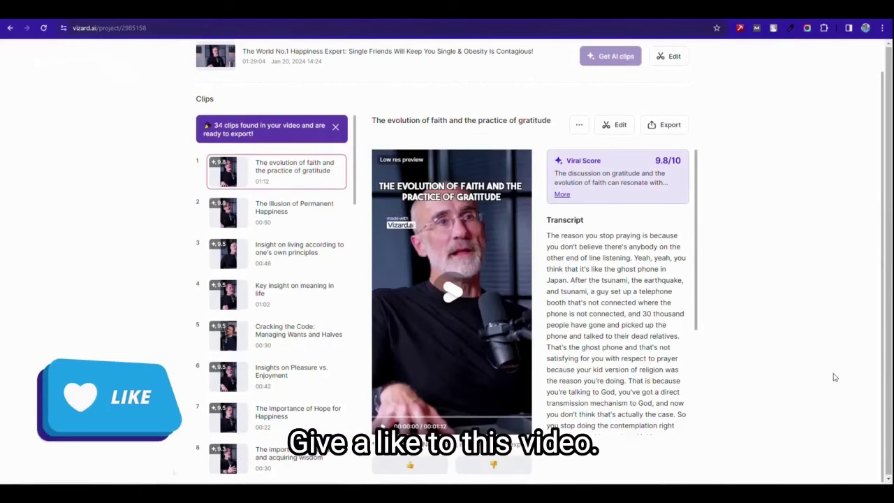
- Scan the 34 generated clips and preview clip 2, 'The Illusion of Permanent Happiness'
drag(214, 126, 258, 127)
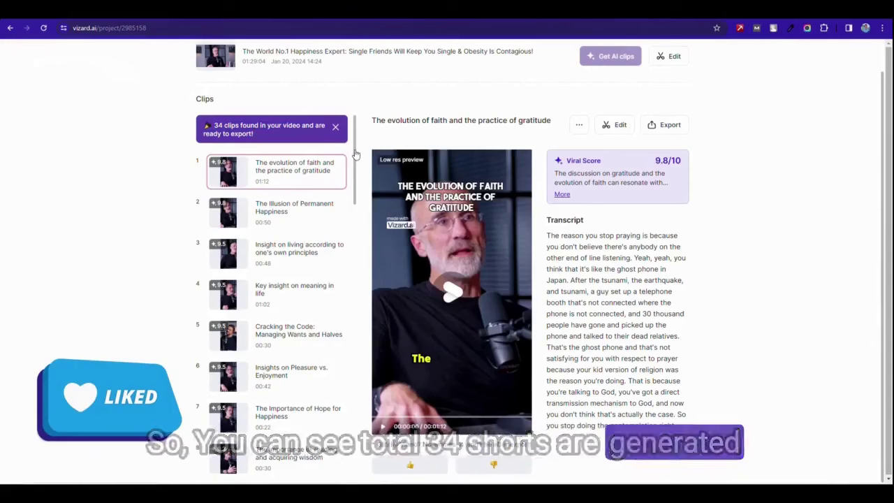
drag(357, 156, 375, 131)
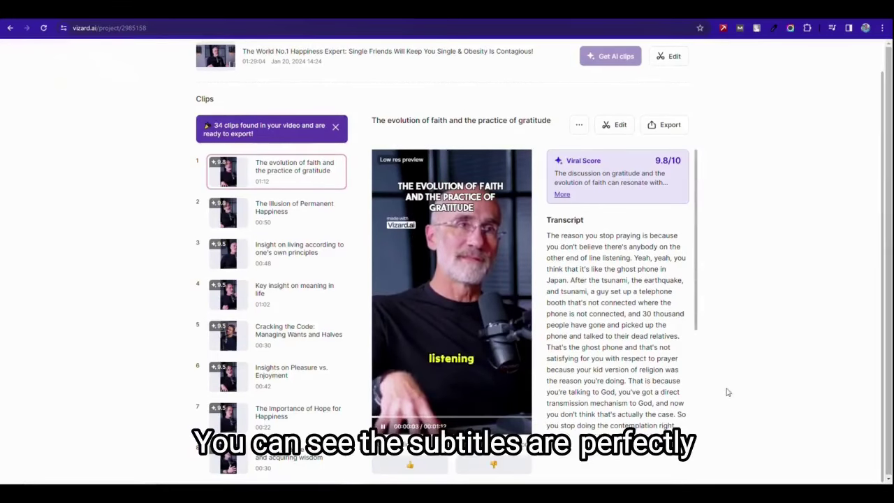
click(274, 220)
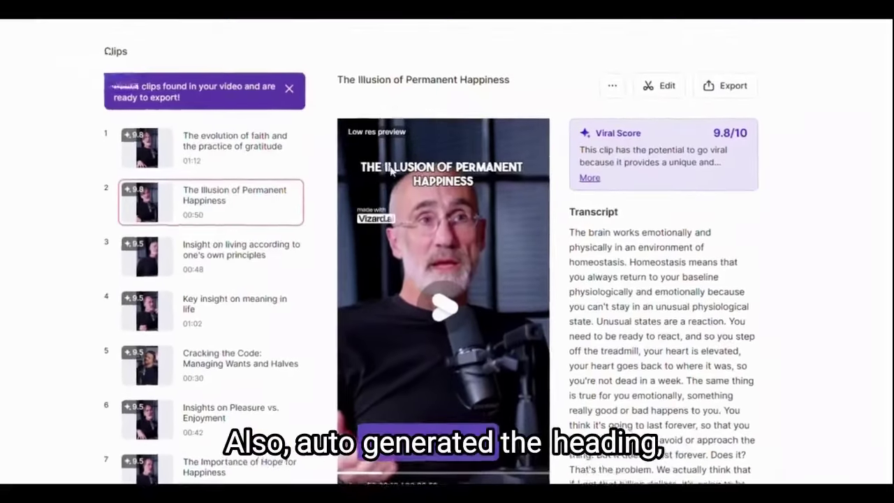
click(444, 281)
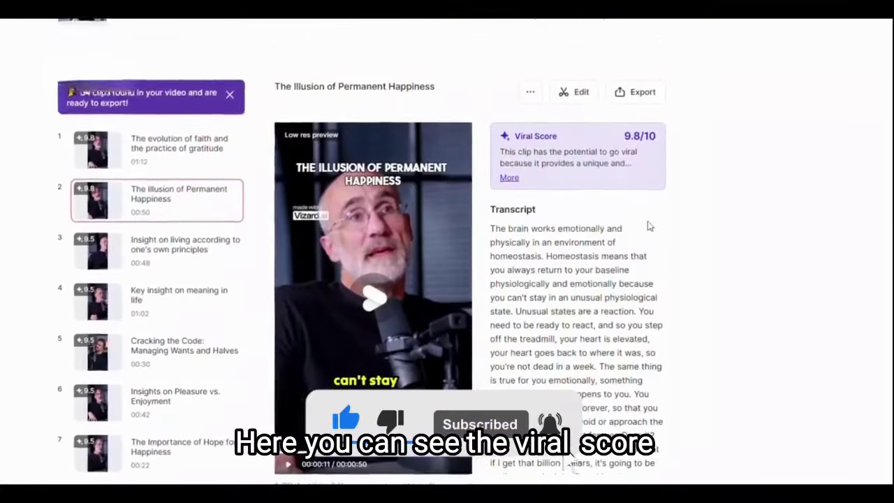
- Change the transcript word 'Yeah,' to 'Yes,'
double_click(614, 140)
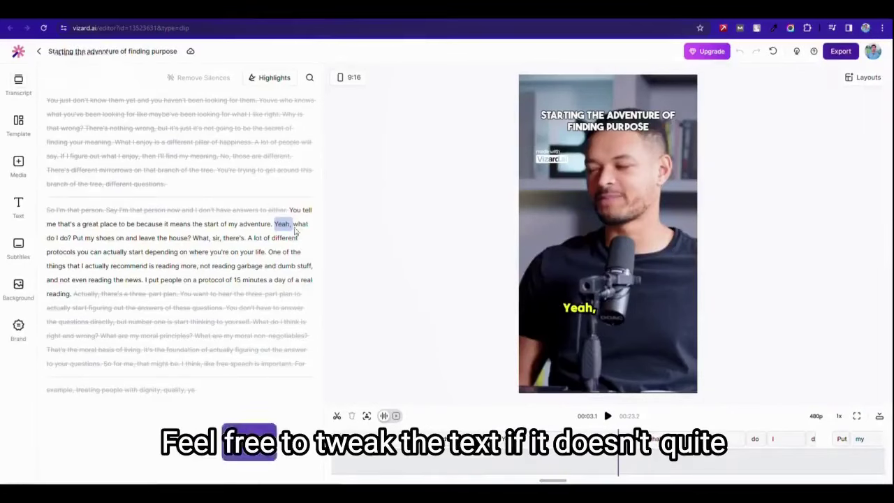
double_click(283, 224)
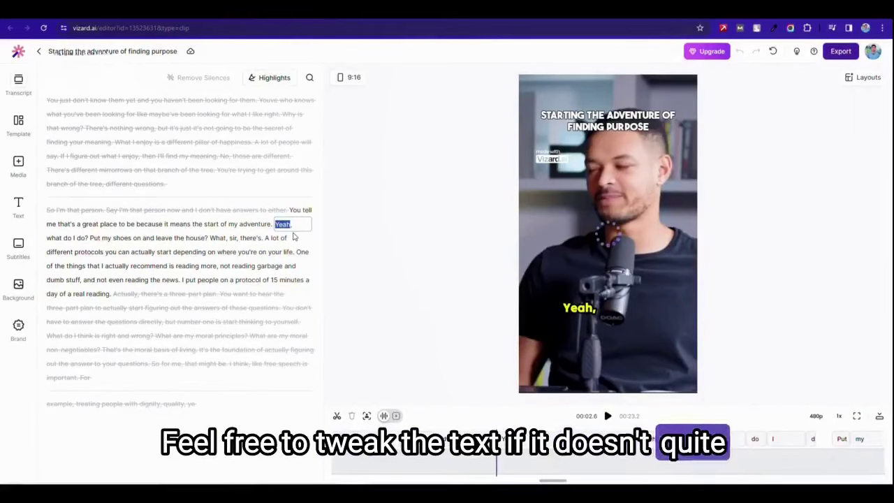
text(Yes,)
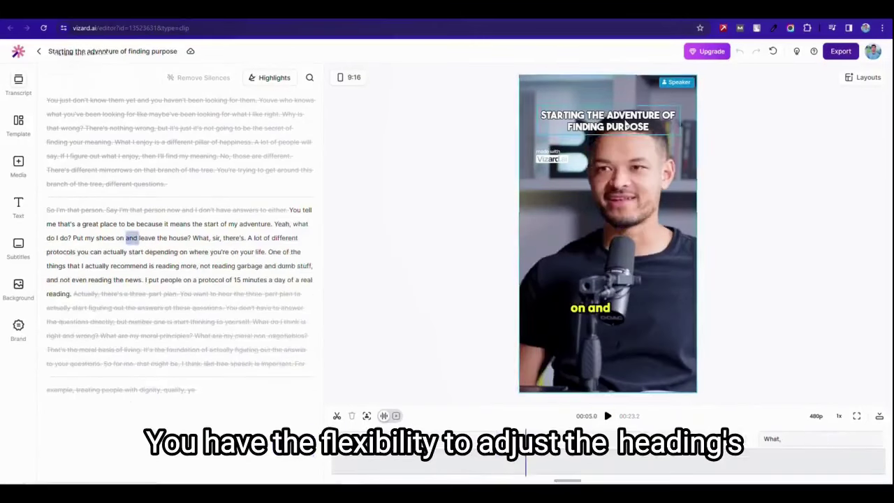
- Reword the clip's heading to 'This is heading'
click(600, 98)
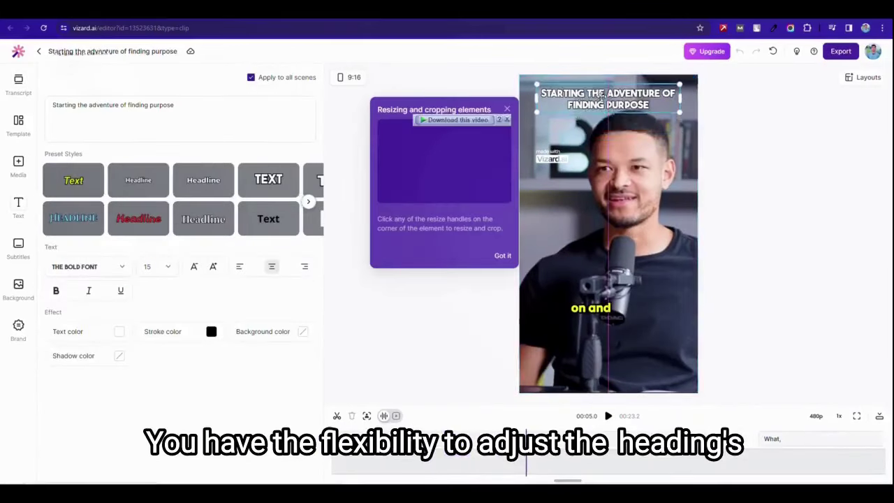
drag(188, 108, 44, 112)
text(This is)
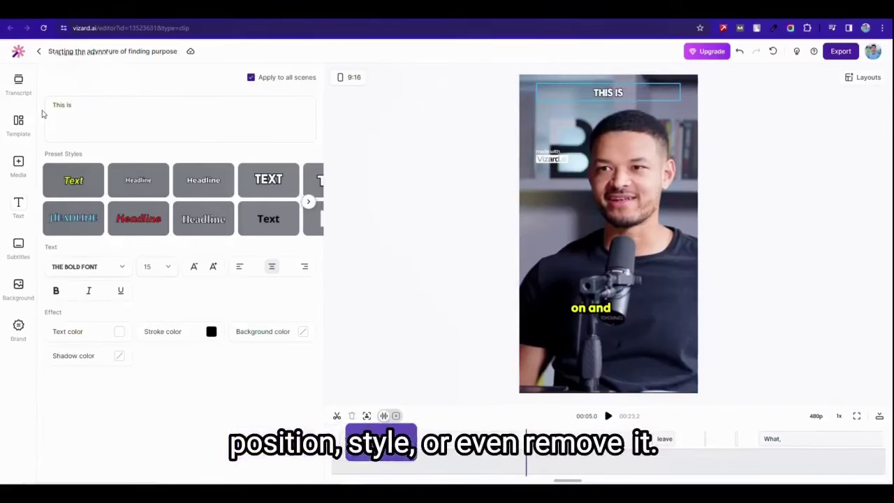
triple_click(110, 111)
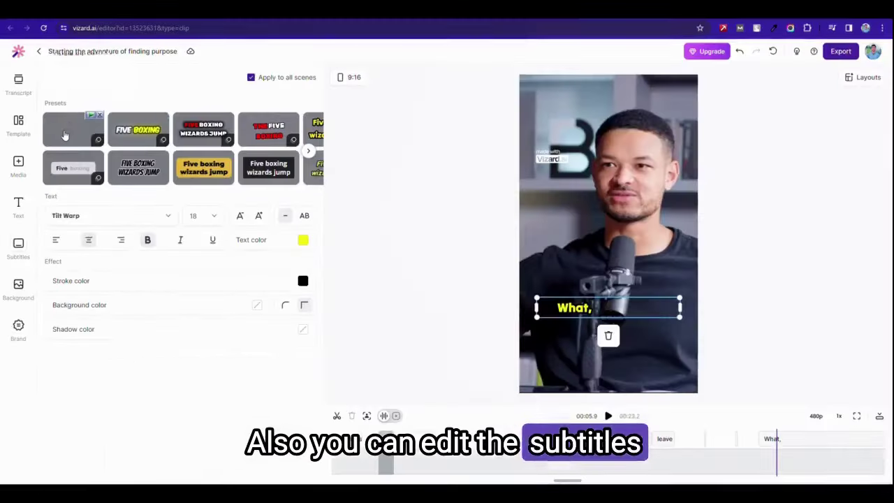
- Apply the first subtitle style preset and overlay the uploaded logo image on the clip
click(115, 115)
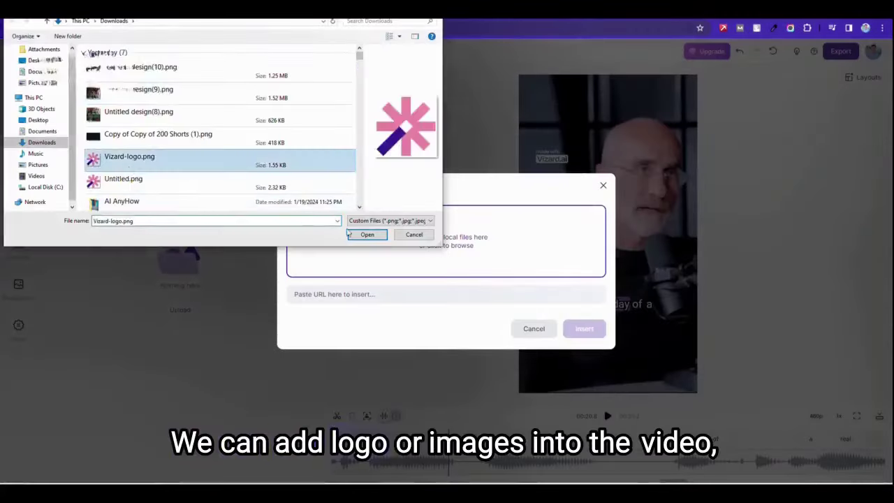
click(363, 234)
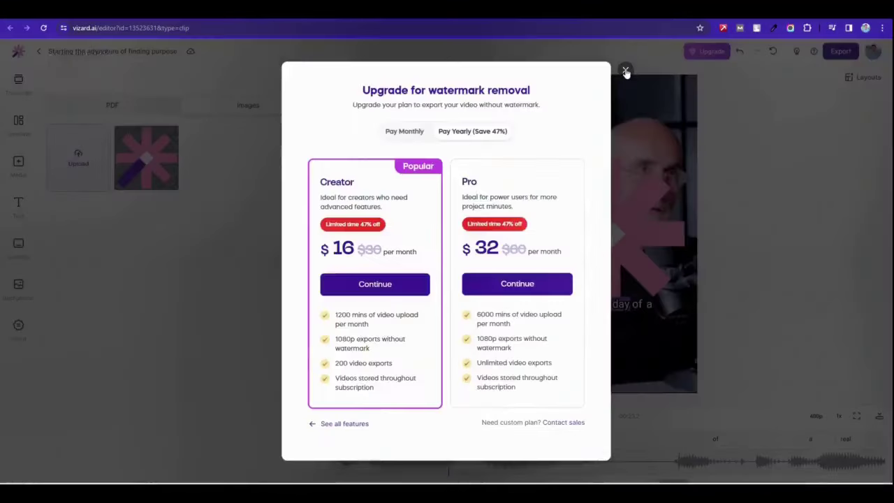
click(626, 72)
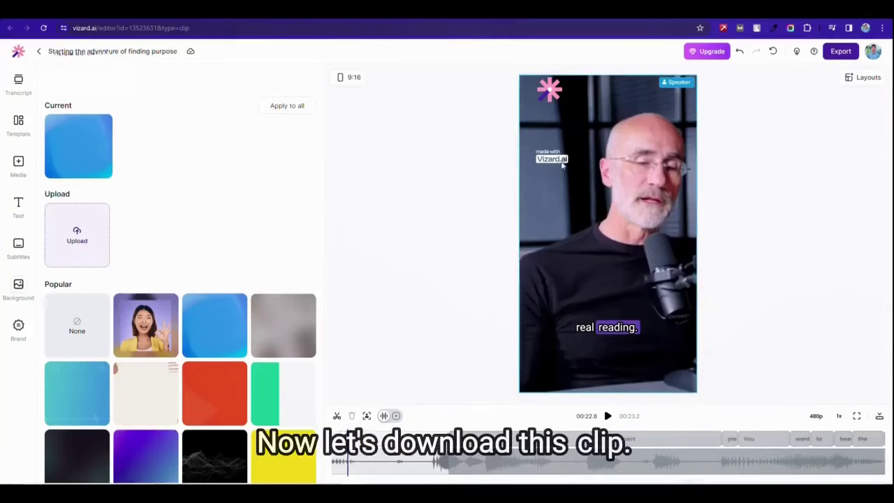
- Export the clip at 720p, download it as Video (.mp4), and play it to check
click(841, 51)
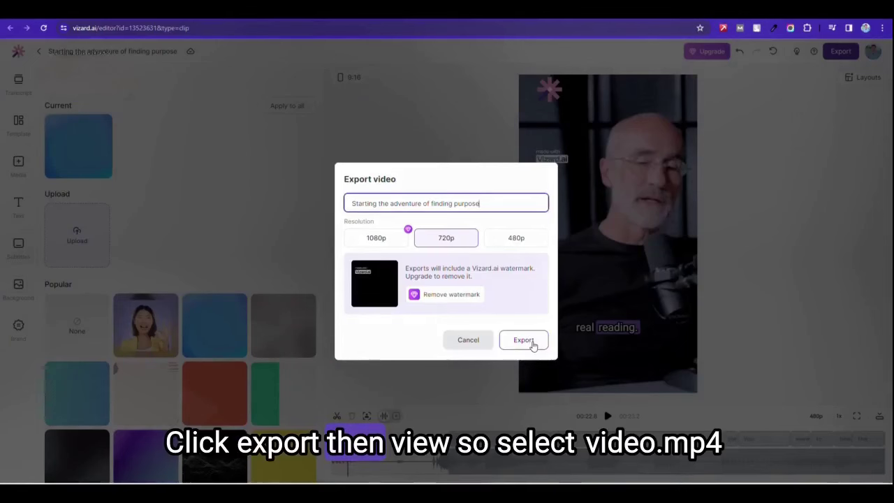
click(524, 340)
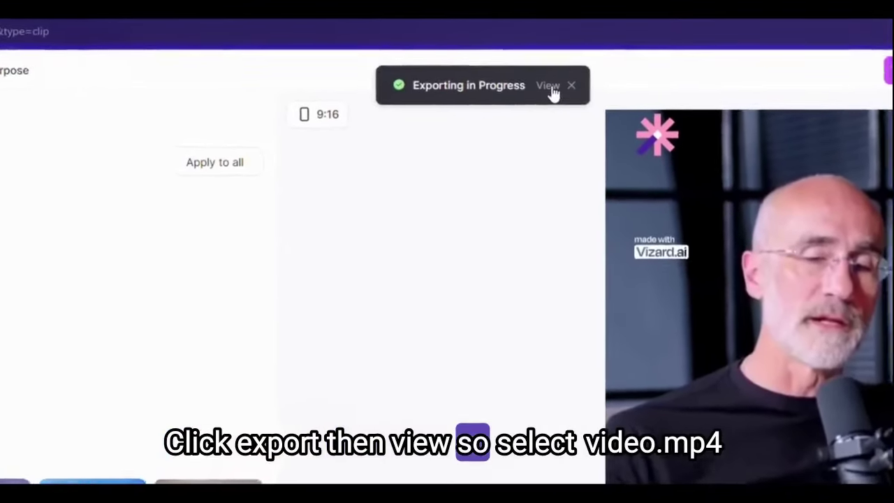
click(482, 62)
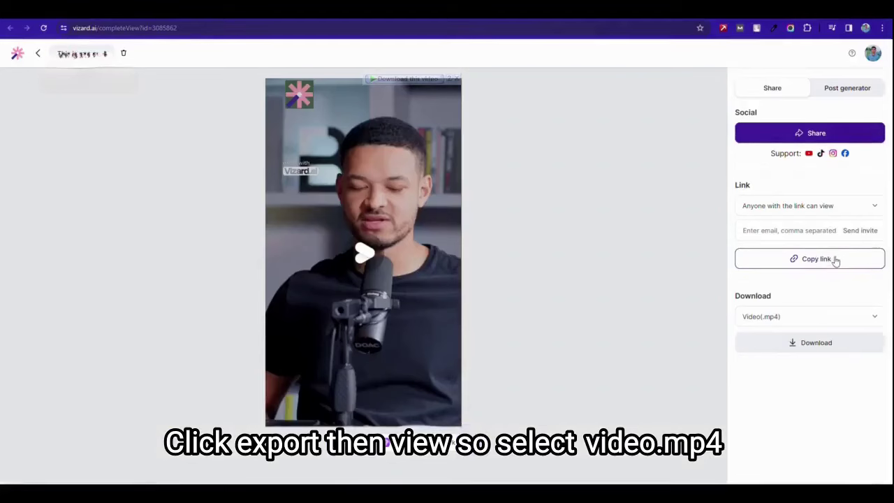
click(821, 322)
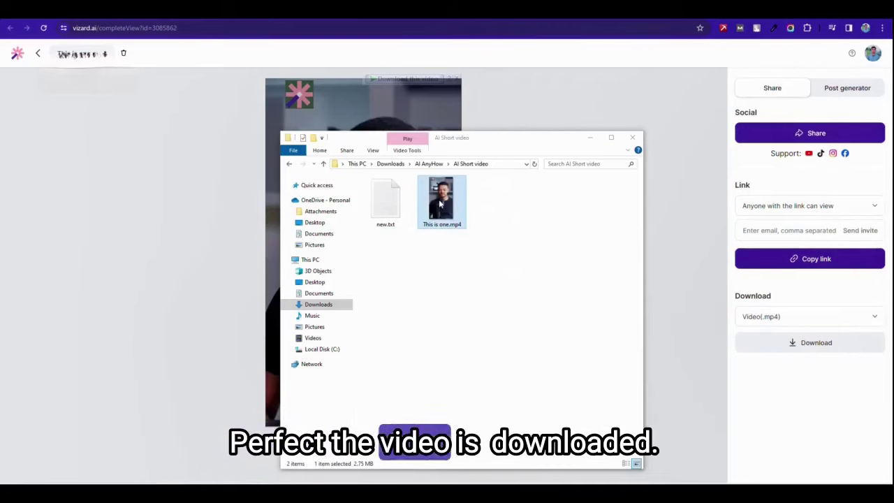
double_click(441, 202)
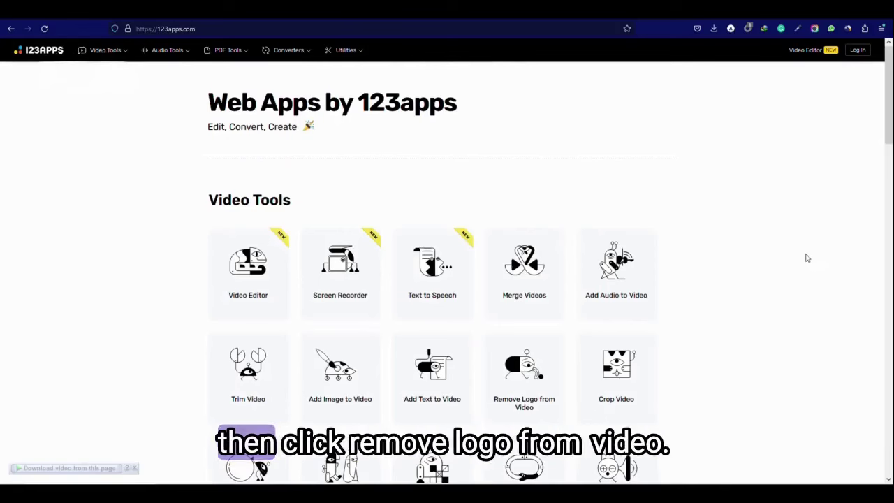
- Erase the upper-left Vizard watermark from the Hope for Happiness video and download it
click(528, 383)
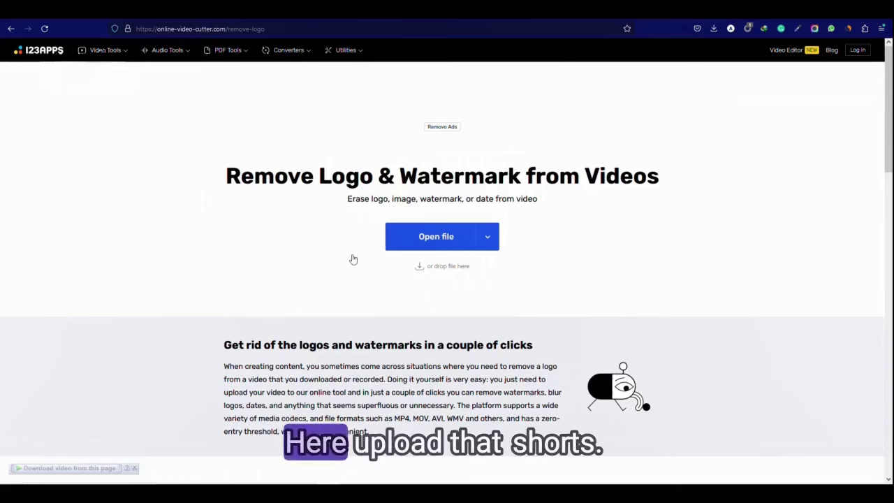
click(424, 241)
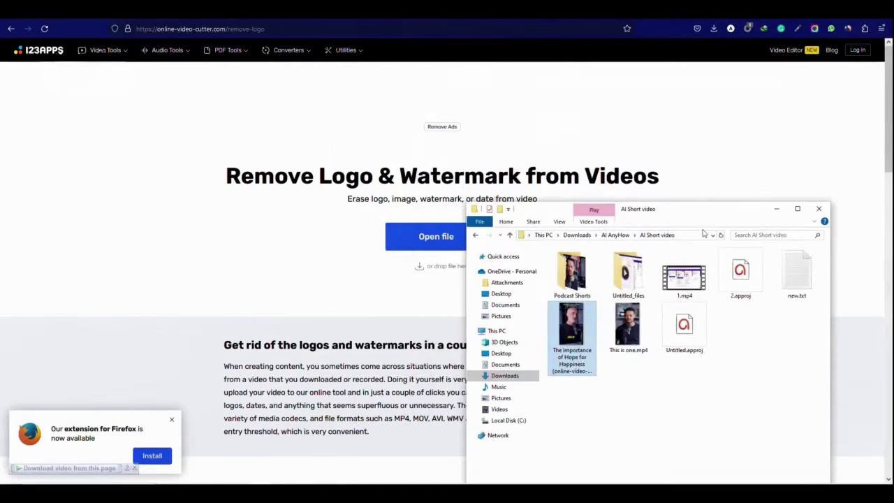
drag(629, 281, 273, 253)
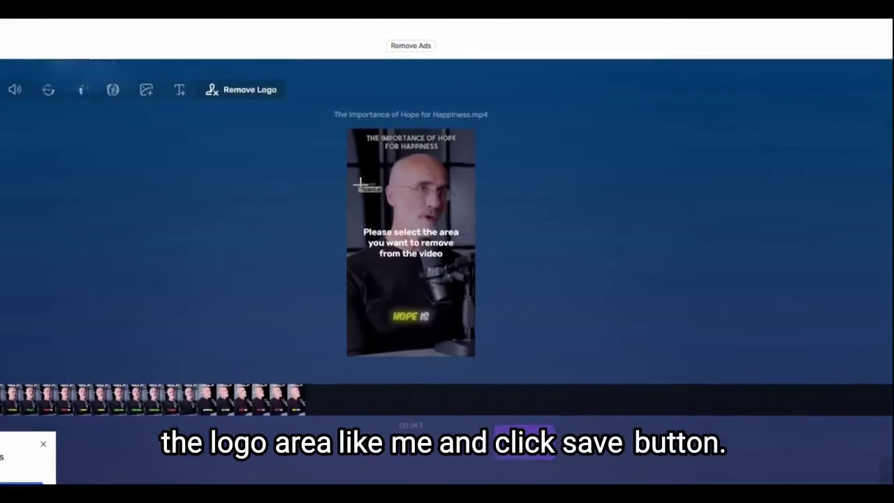
drag(364, 178, 389, 193)
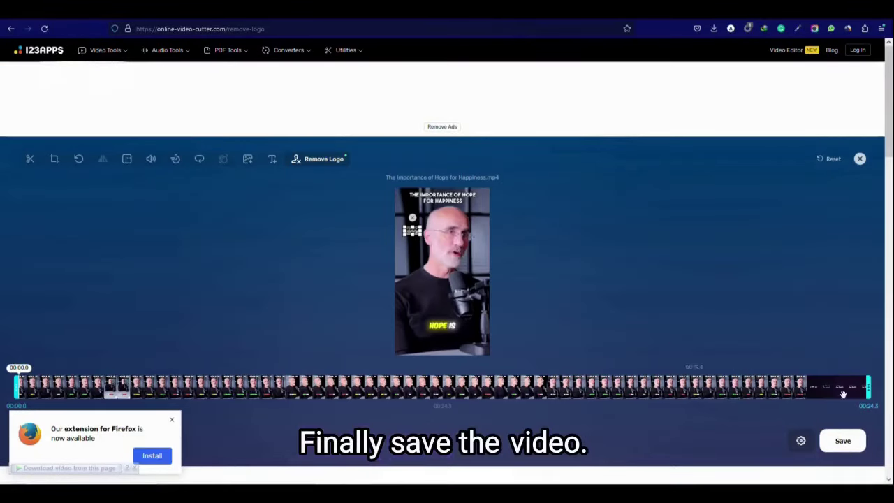
click(844, 441)
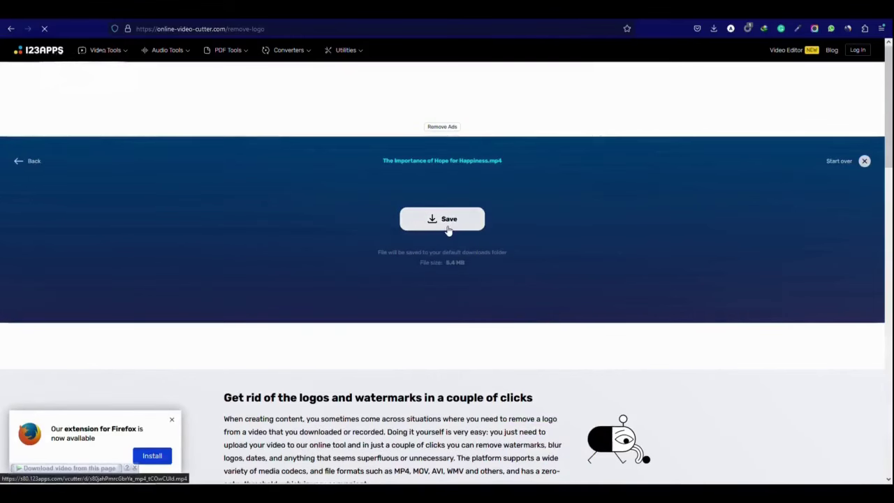
click(448, 227)
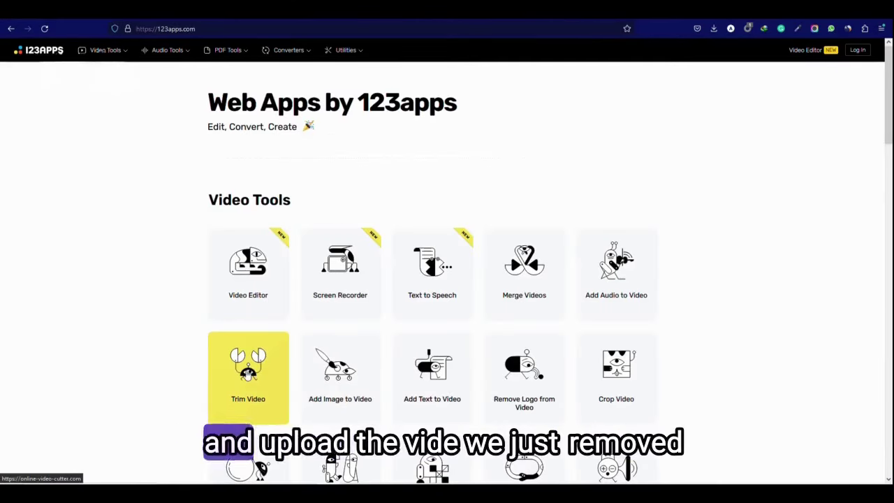
- Trim the watermark-free video to end at 00:22.3 and download the shortened MP4
click(248, 373)
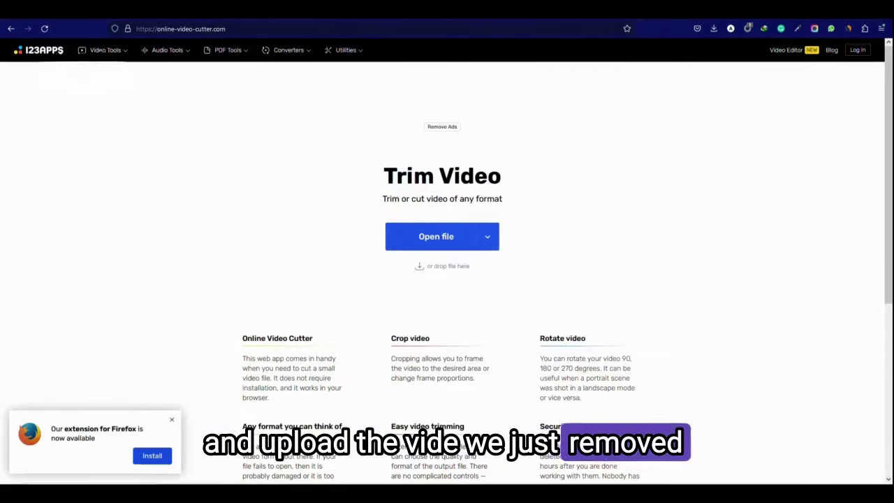
drag(573, 325, 309, 249)
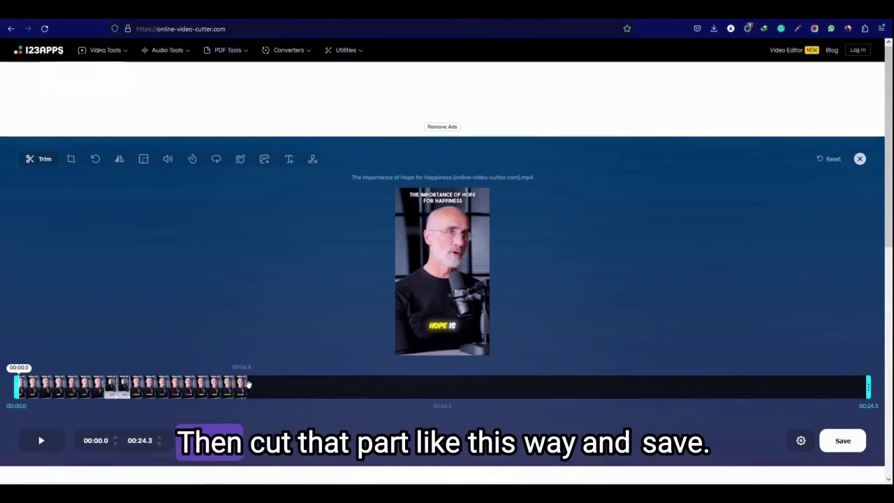
drag(869, 386, 838, 385)
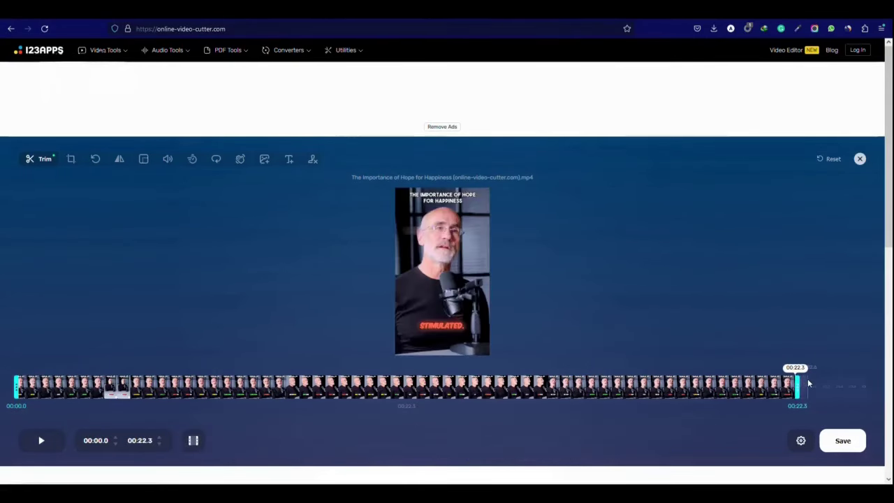
click(843, 441)
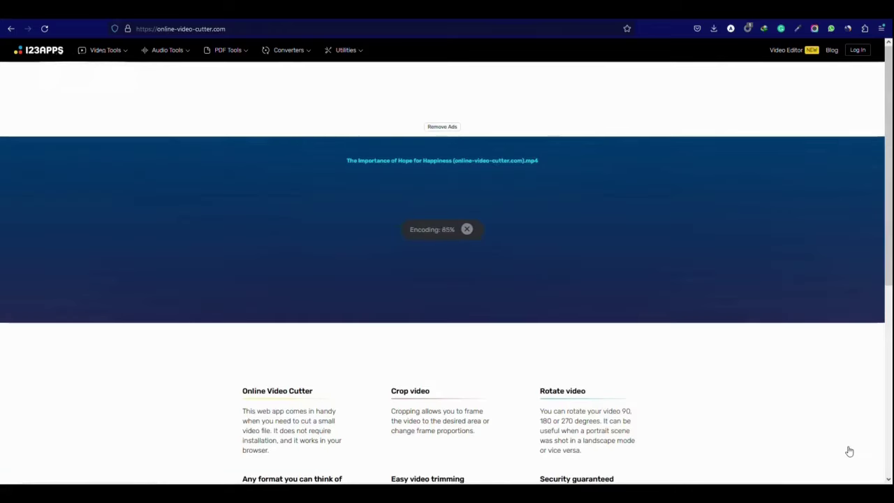
click(450, 220)
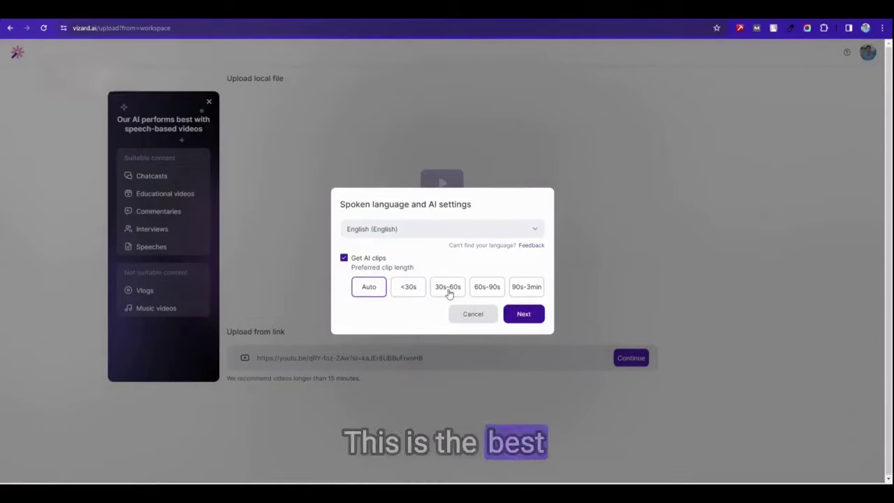
- Choose the 30s–60s clip length for the new YouTube link and start its upload
click(448, 287)
click(520, 316)
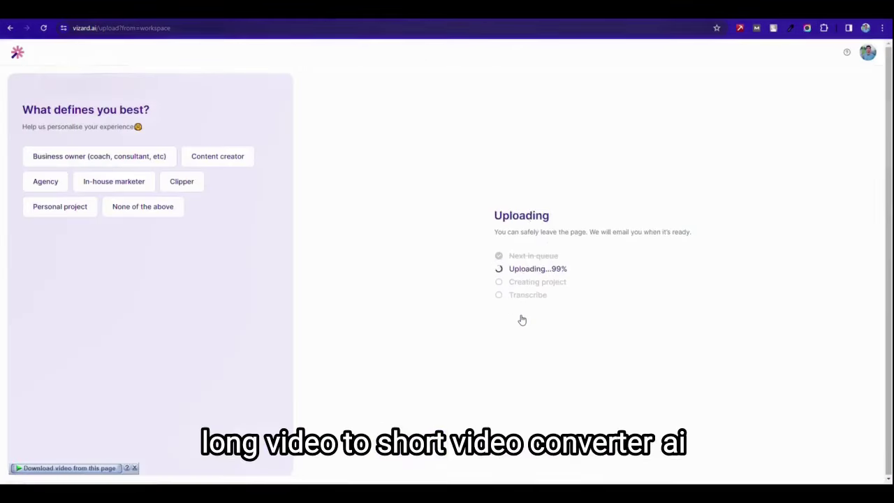